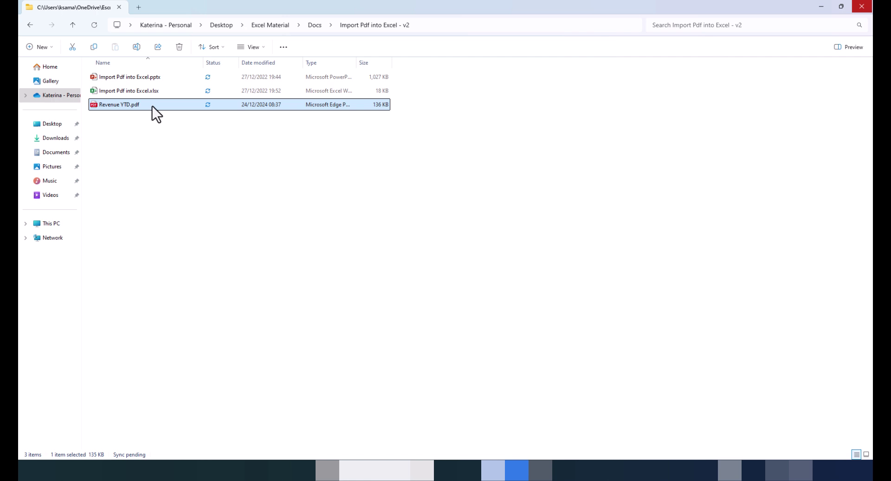
Open Revenue YTD.pdf, look through the tables on its pages, and close it
{"action": "double_click", "coordinate": [152, 106]}
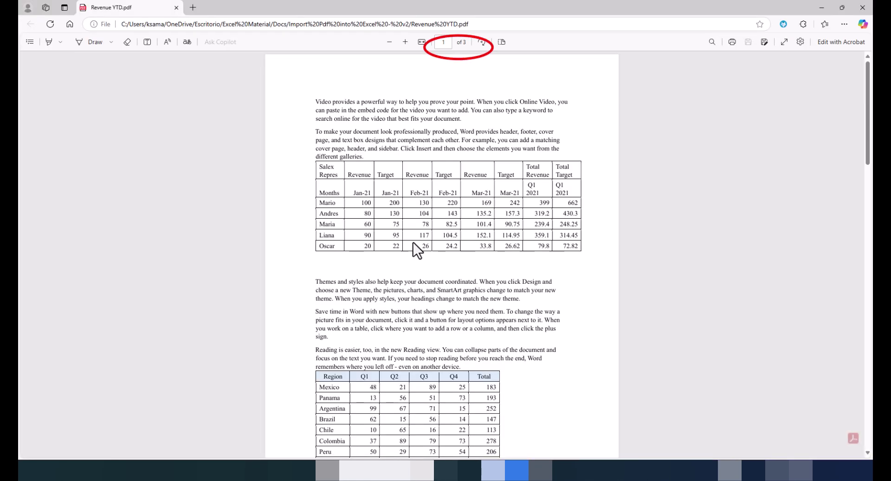
{"action": "scroll", "coordinate": [413, 243], "scroll_direction": "down", "scroll_amount": 4}
{"action": "scroll", "coordinate": [414, 242], "scroll_direction": "down", "scroll_amount": 7}
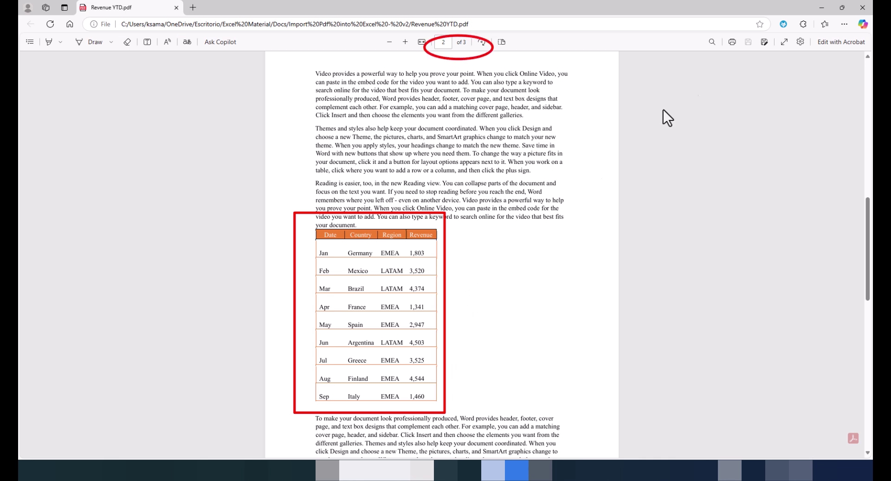
{"action": "left_click", "coordinate": [860, 9]}
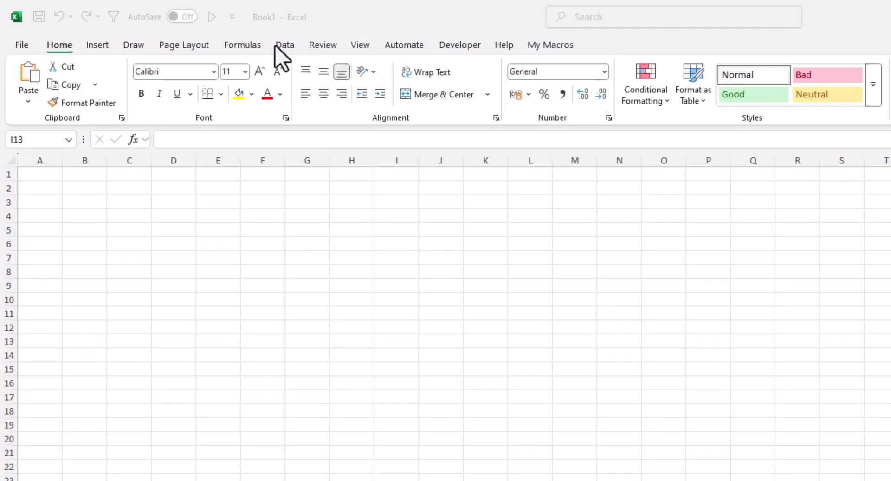
In a blank Excel workbook, start a data import from the PDF file Revenue YTD.pdf
{"action": "left_click", "coordinate": [284, 45]}
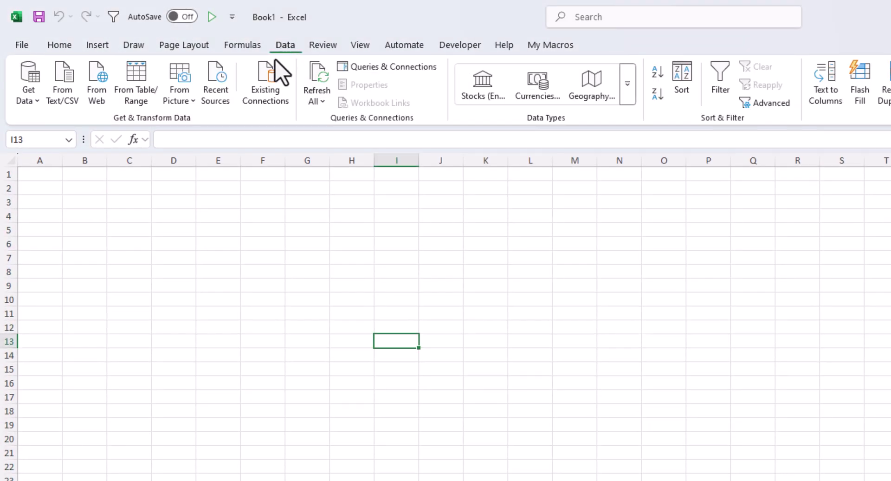
{"action": "left_click", "coordinate": [34, 101]}
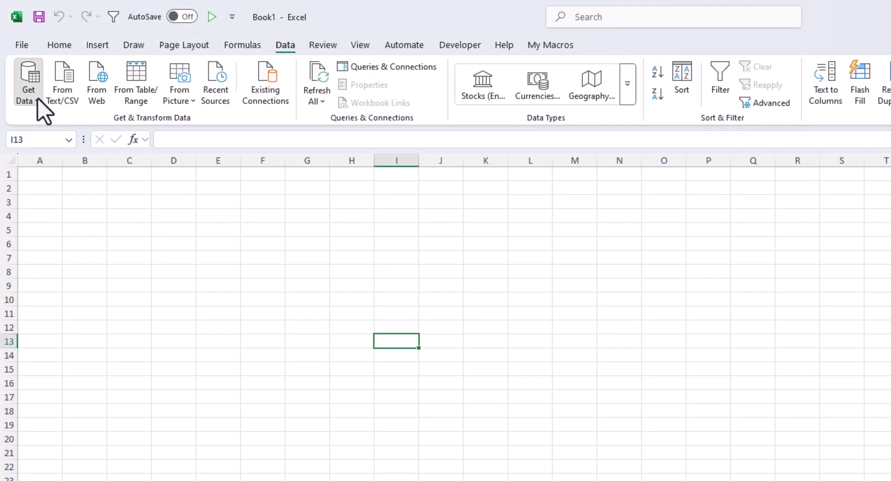
{"action": "mouse_move", "coordinate": [46, 119]}
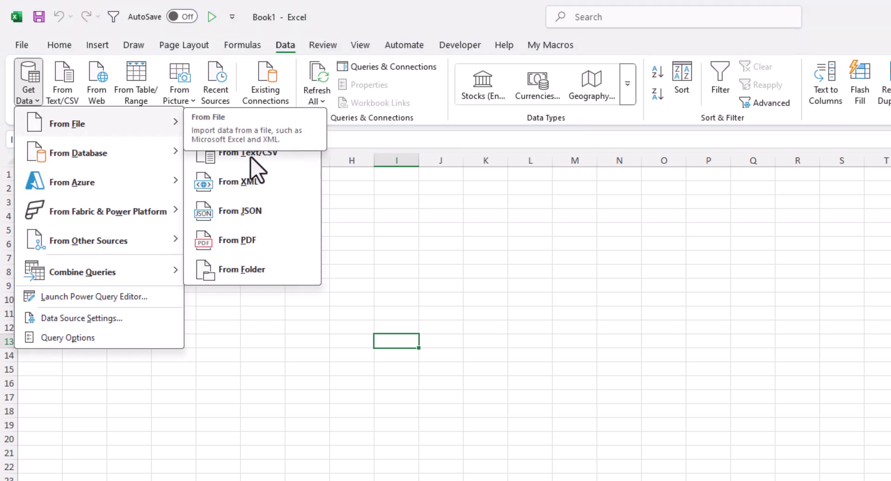
{"action": "left_click", "coordinate": [242, 246]}
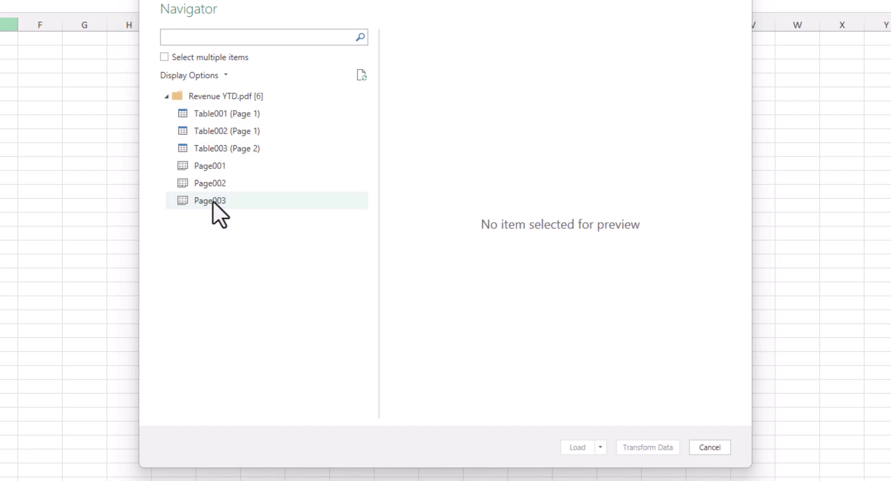
Preview Page001, Page002, Page003, Table001 and Table002 of the PDF before choosing what to import
{"action": "left_click", "coordinate": [210, 168]}
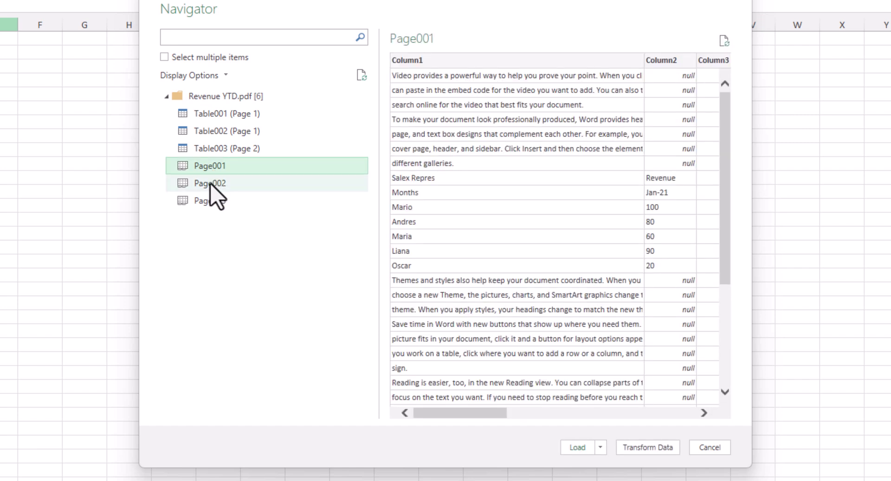
{"action": "left_click", "coordinate": [211, 183]}
{"action": "left_click", "coordinate": [213, 200]}
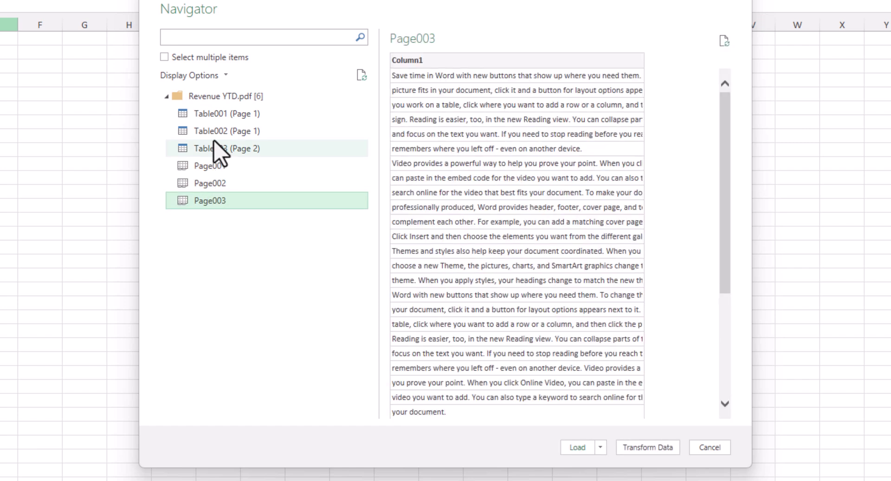
{"action": "left_click", "coordinate": [214, 118]}
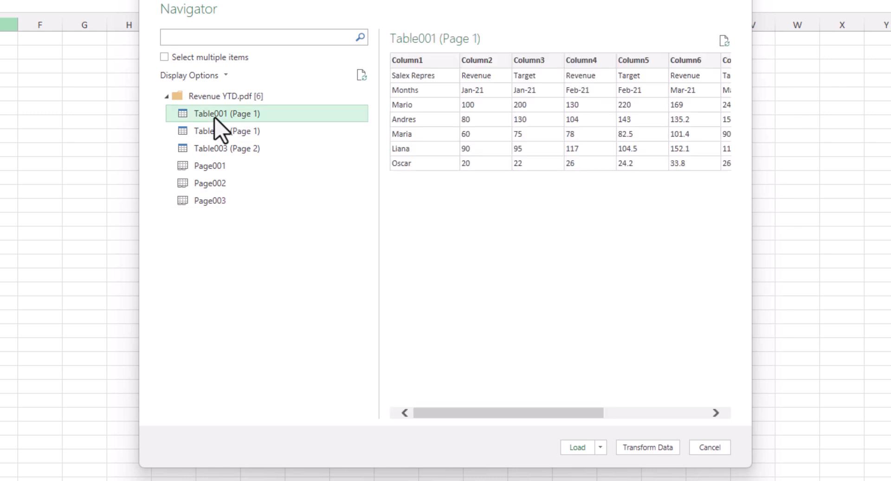
{"action": "left_click", "coordinate": [214, 133]}
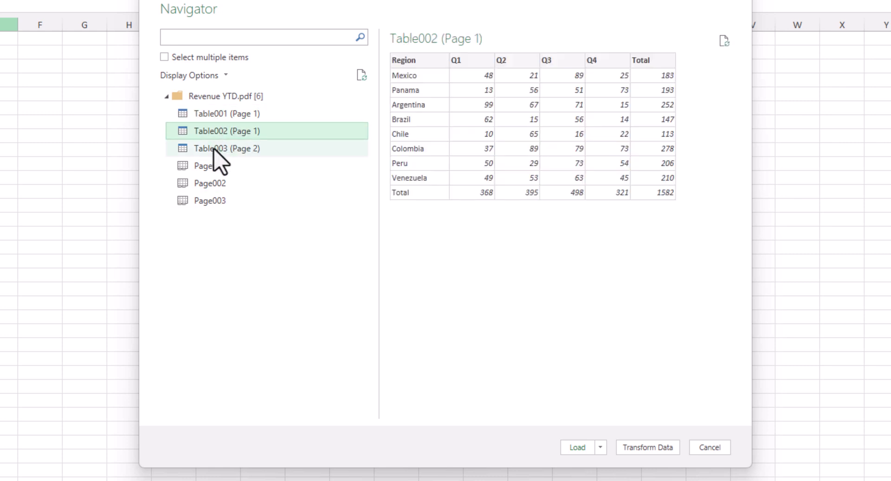
Load Table003 (Page 2) from the PDF into a worksheet and close the queries list
{"action": "left_click", "coordinate": [214, 153]}
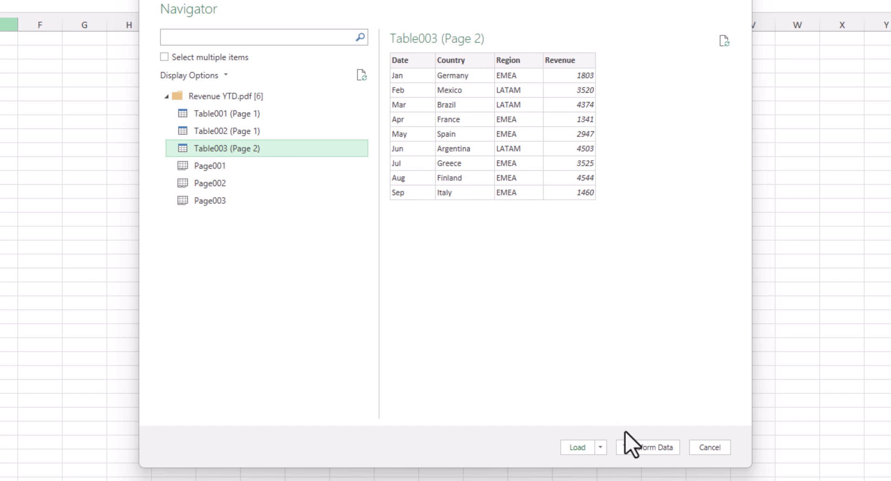
{"action": "left_click", "coordinate": [576, 448]}
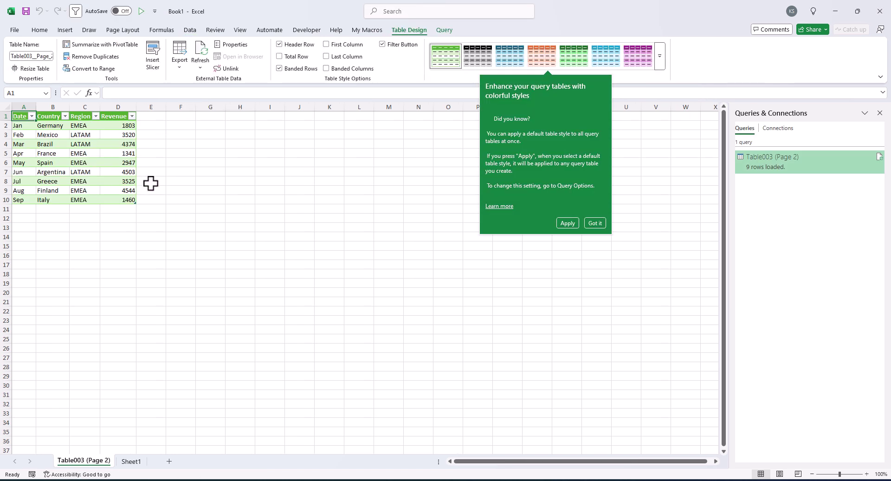
{"action": "left_click", "coordinate": [880, 113]}
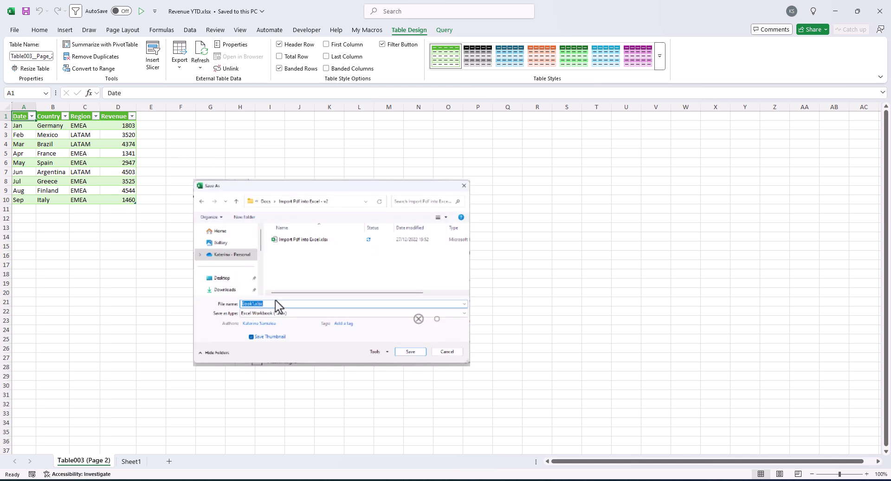
Save the workbook as Revenue YTD.xlsx in the Import Pdf into Excel - v2 folder and close it
{"action": "type", "text": "Re"}
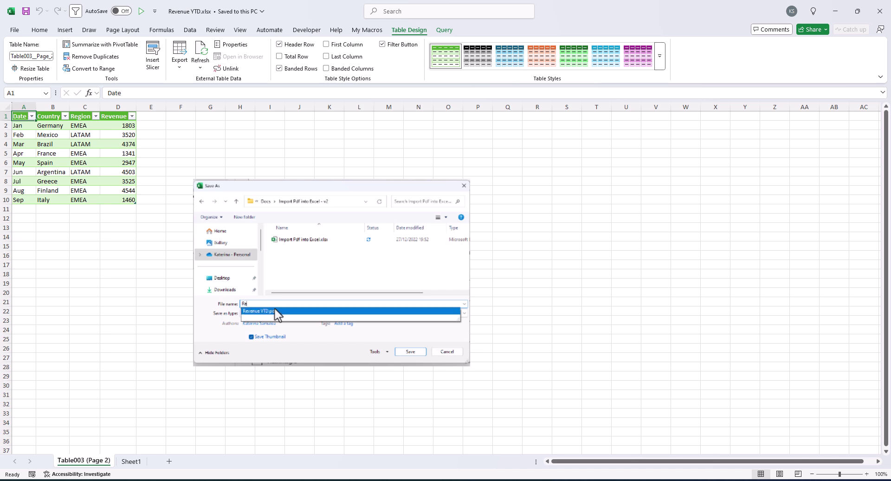
{"action": "left_click", "coordinate": [288, 309]}
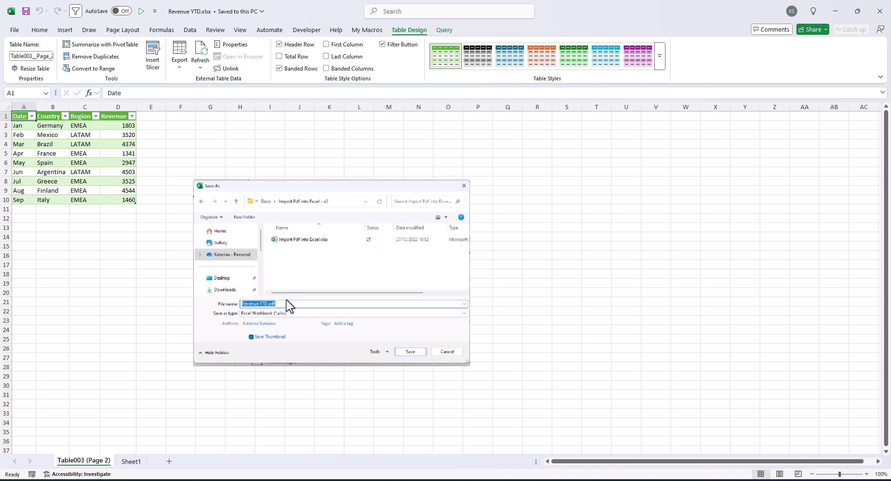
{"action": "key", "text": "BackSpace"}
{"action": "key", "text": "BackSpace"}
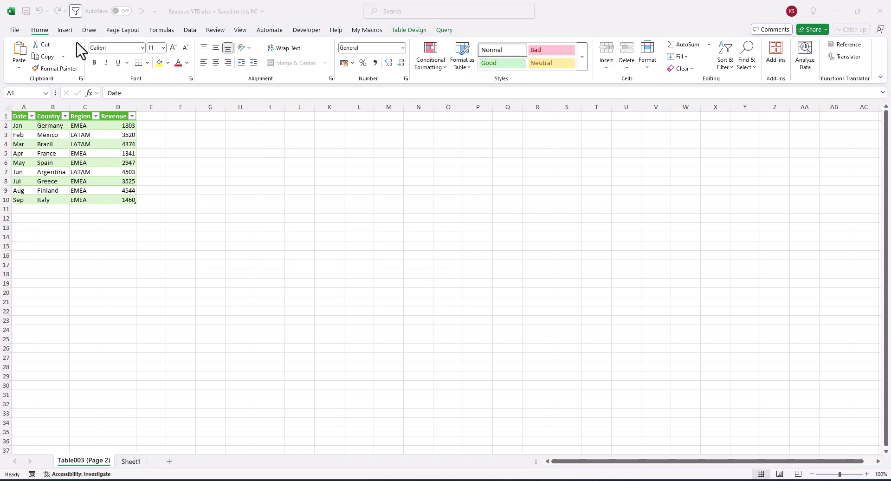
{"action": "left_click", "coordinate": [879, 12]}
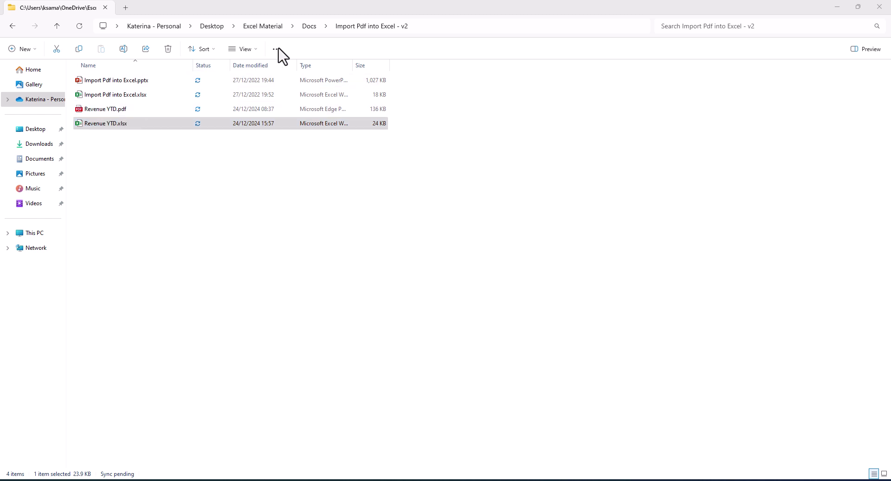
Open Revenue YTD.docx from the Docs folder in Word and look through its tables
{"action": "left_click", "coordinate": [310, 26]}
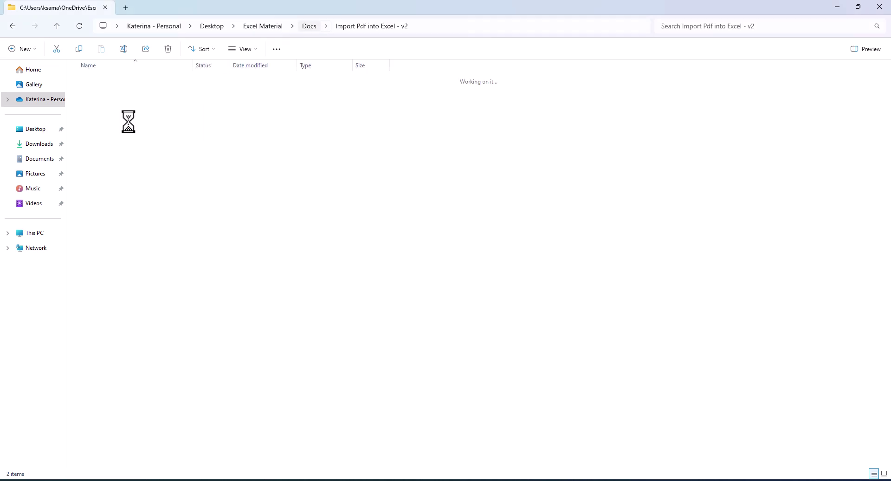
{"action": "left_click", "coordinate": [111, 98]}
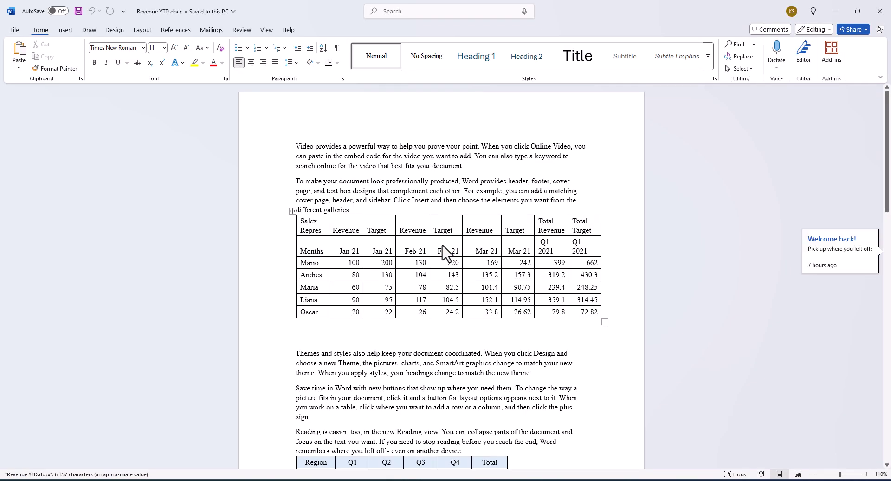
{"action": "left_click", "coordinate": [443, 249]}
{"action": "scroll", "coordinate": [443, 248], "scroll_direction": "down", "scroll_amount": 8}
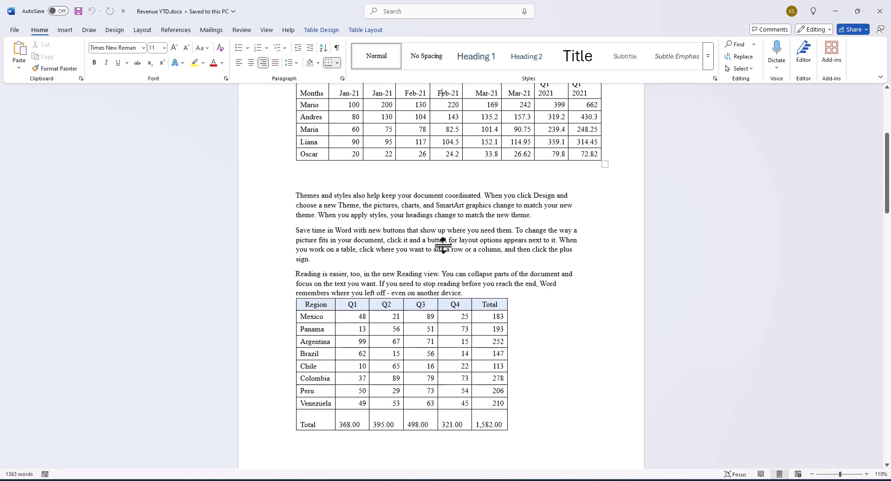
{"action": "scroll", "coordinate": [442, 246], "scroll_direction": "down", "scroll_amount": 11}
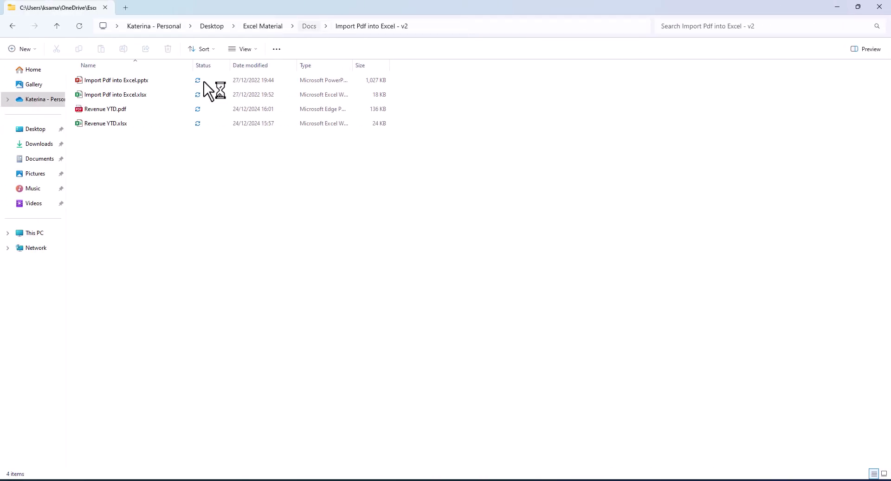
Open Revenue YTD.docx again from the Docs folder and go to the monthly revenue table on page 2
{"action": "key", "text": "alt+Up"}
{"action": "left_click", "coordinate": [110, 95]}
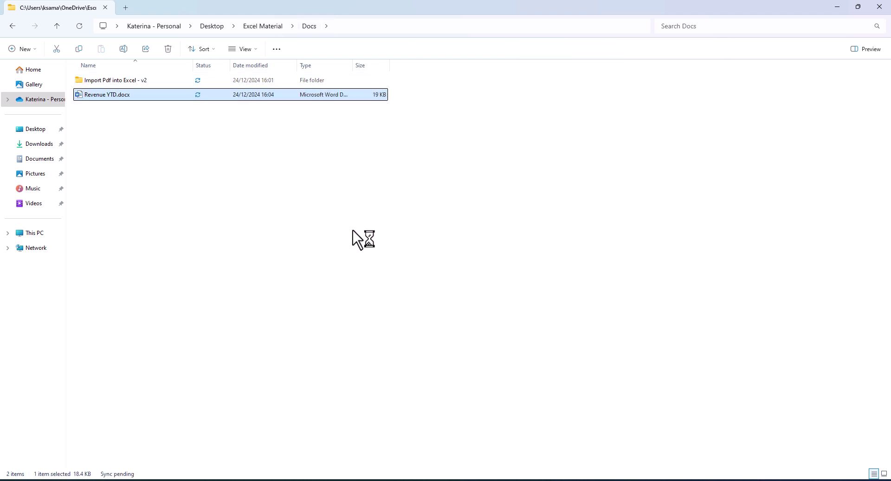
{"action": "key", "text": "Return"}
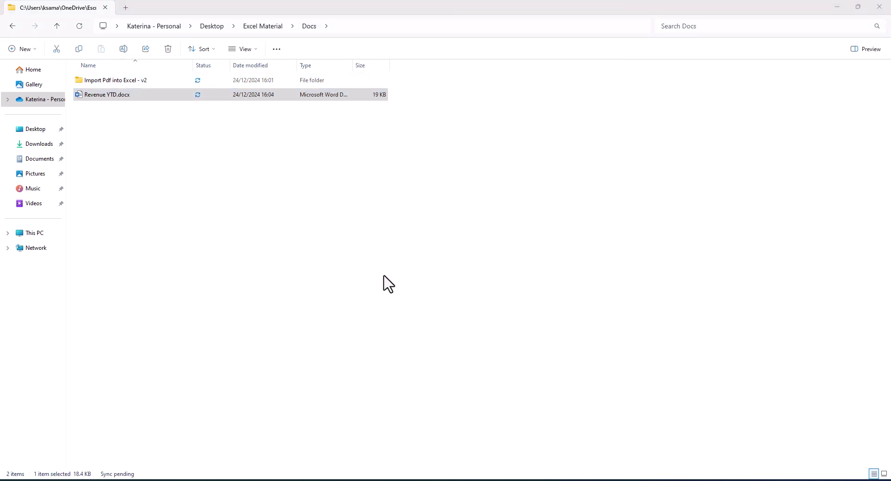
{"action": "scroll", "coordinate": [385, 280], "scroll_direction": "down", "scroll_amount": 4}
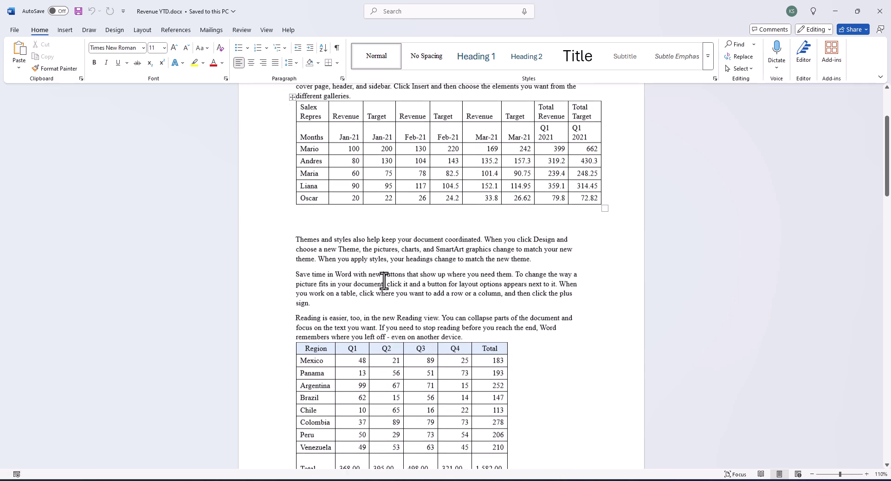
{"action": "scroll", "coordinate": [384, 280], "scroll_direction": "down", "scroll_amount": 10}
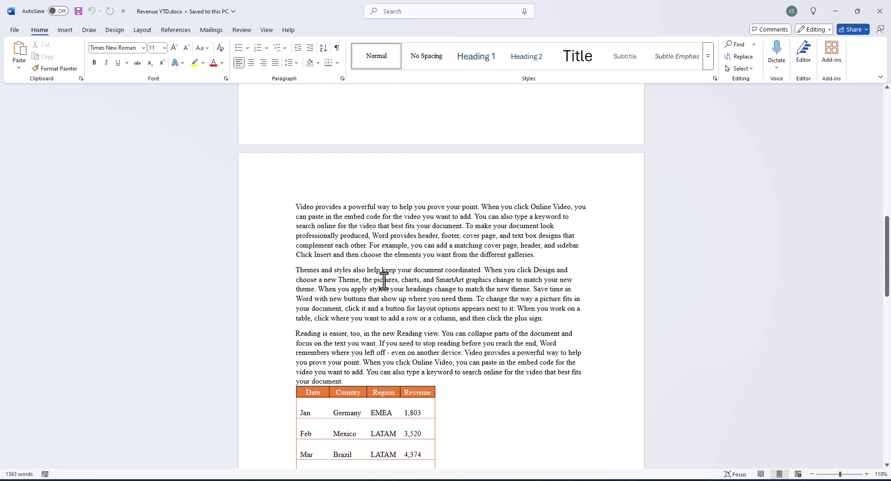
{"action": "scroll", "coordinate": [384, 280], "scroll_direction": "down", "scroll_amount": 5}
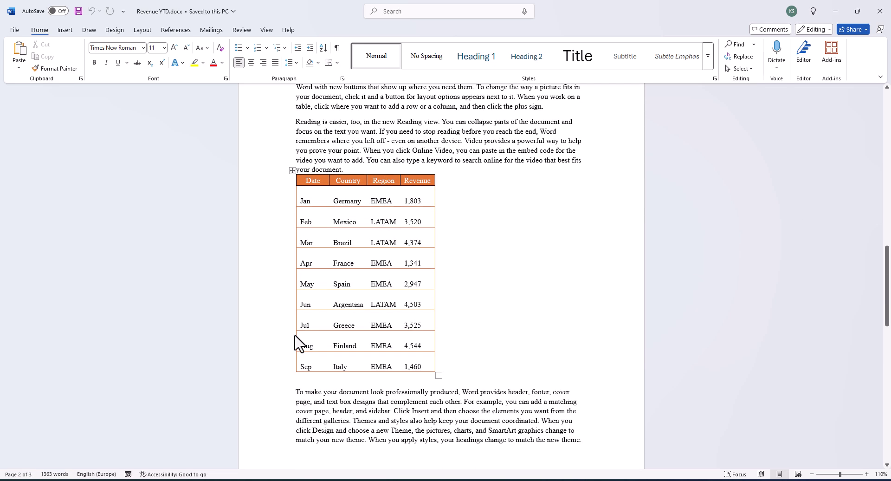
Add a row below Sep in the monthly revenue table and paste a copy of the Sep row there
{"action": "left_click", "coordinate": [292, 372]}
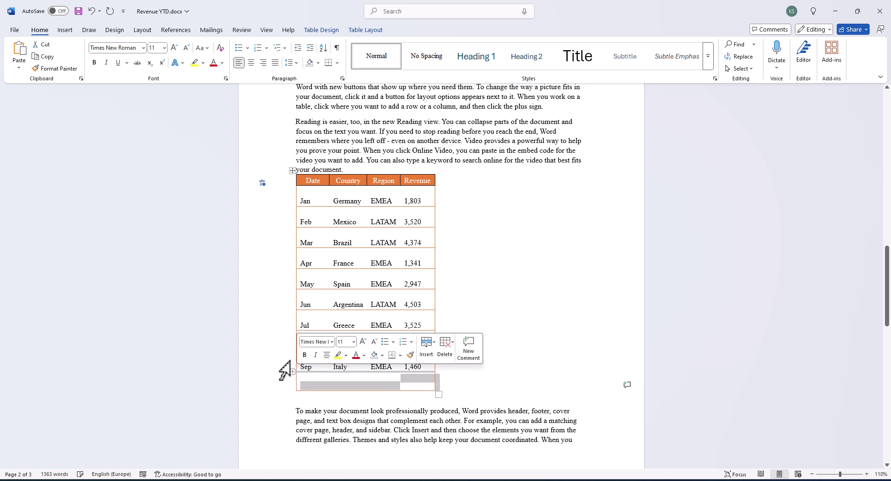
{"action": "left_click", "coordinate": [288, 364]}
{"action": "key", "text": "ctrl+c"}
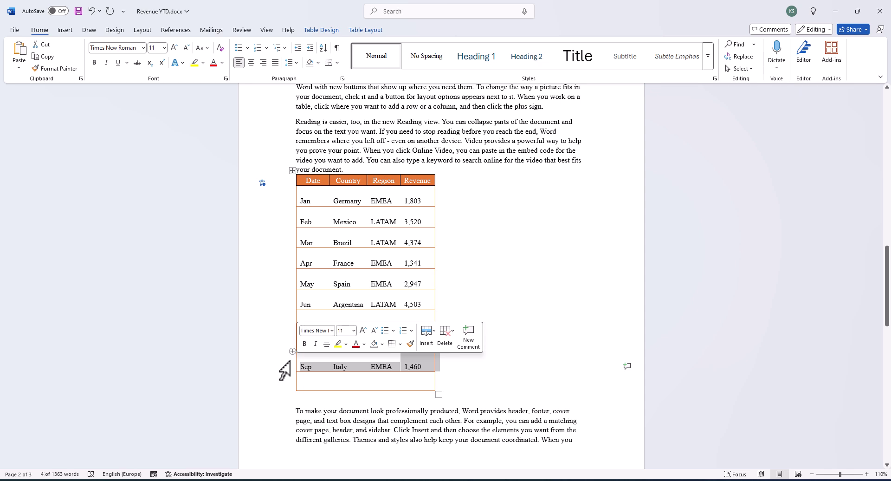
{"action": "left_click", "coordinate": [308, 383]}
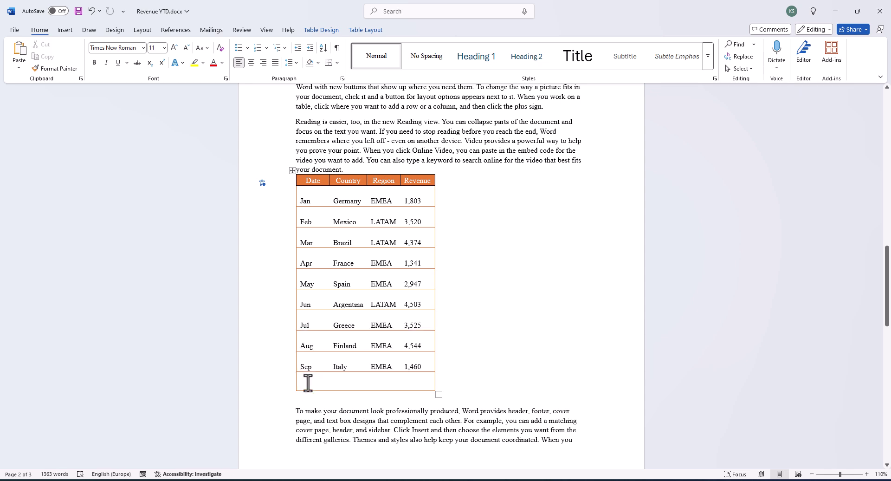
{"action": "key", "text": "ctrl+v"}
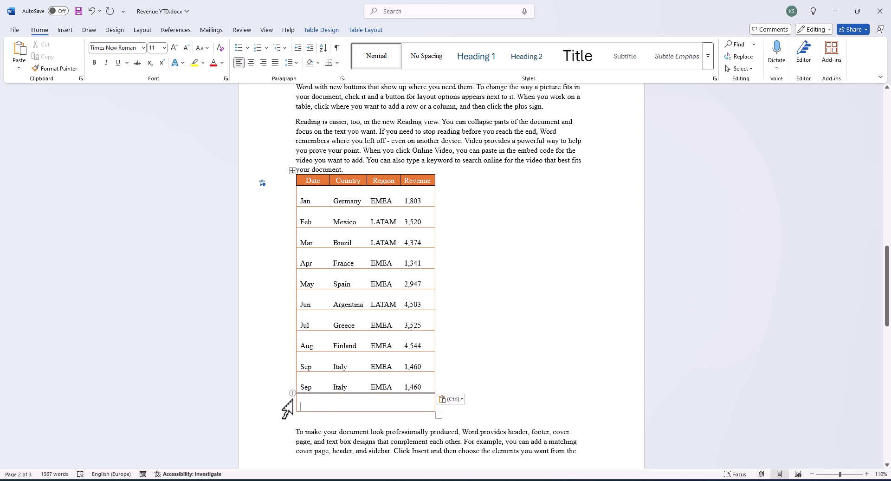
Delete the leftover empty row at the end of the monthly revenue table
{"action": "left_click", "coordinate": [288, 407]}
{"action": "left_click", "coordinate": [446, 377]}
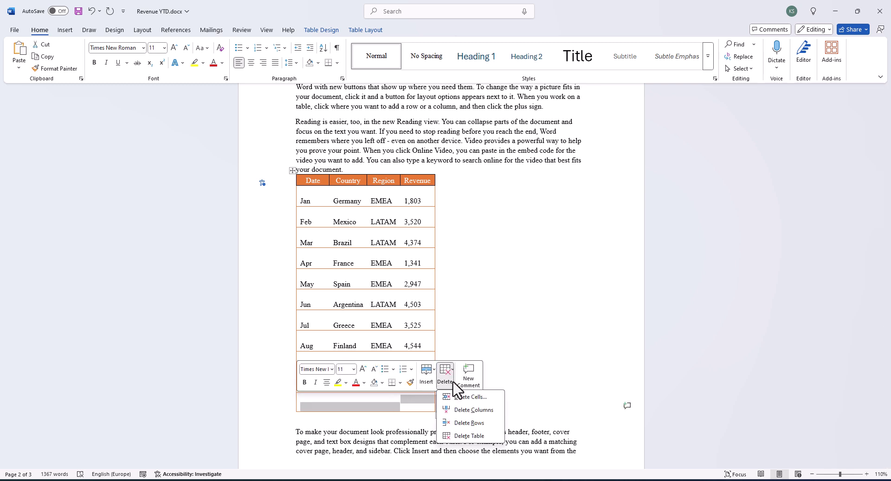
{"action": "left_click", "coordinate": [476, 422]}
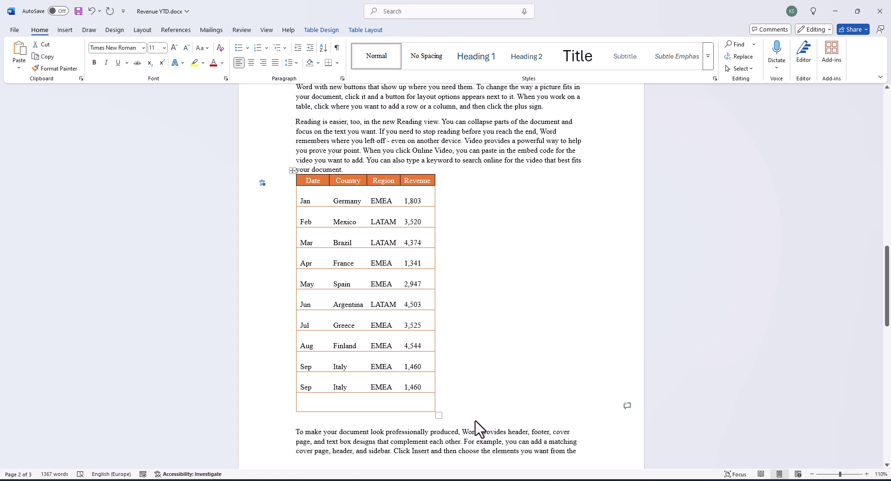
Change the last row of the monthly revenue table to Oct, Spain, revenue 1,200, and save the document
{"action": "double_click", "coordinate": [309, 386]}
{"action": "type", "text": "Oct "}
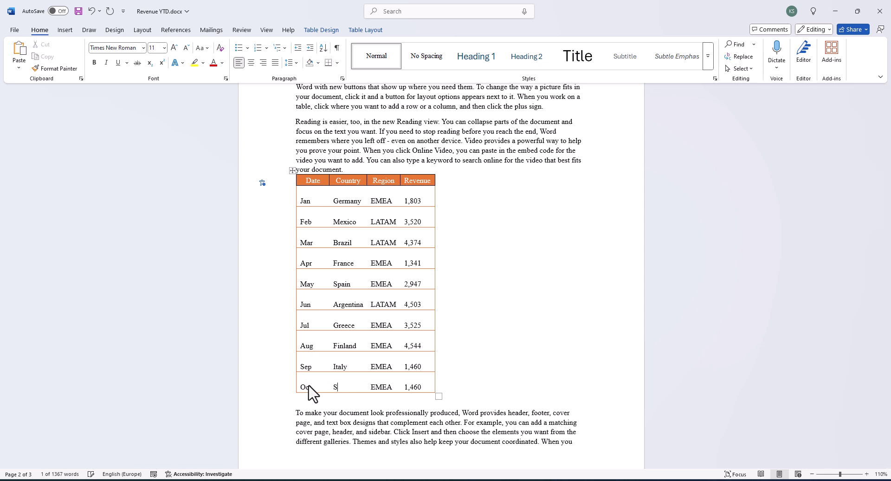
{"action": "type", "text": "Spain"}
{"action": "key", "text": "Tab"}
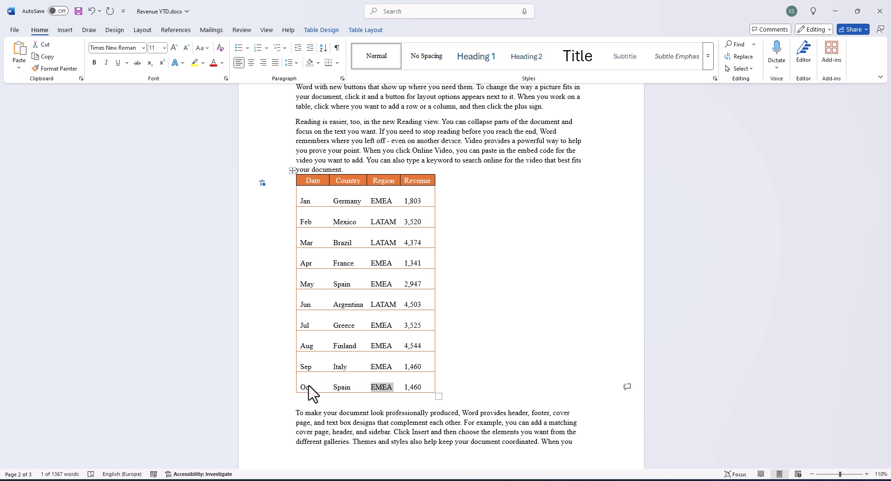
{"action": "key", "text": "Tab"}
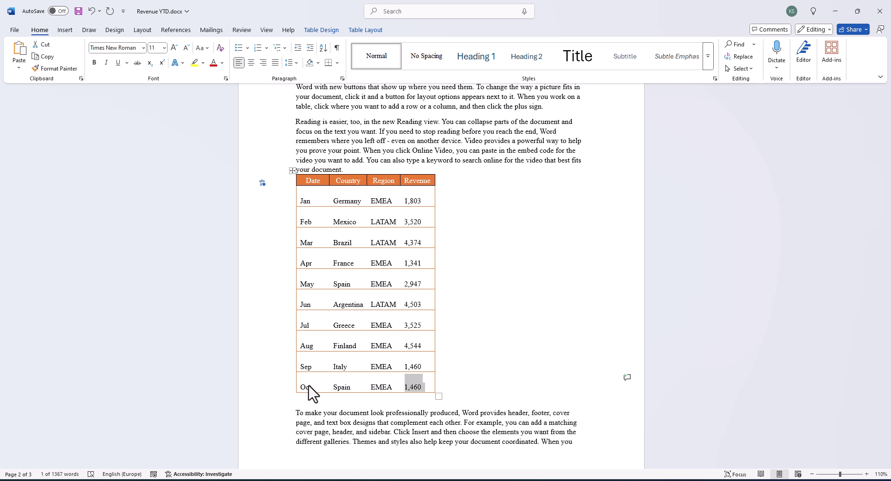
{"action": "left_click", "coordinate": [414, 390]}
{"action": "key", "text": "BackSpace"}
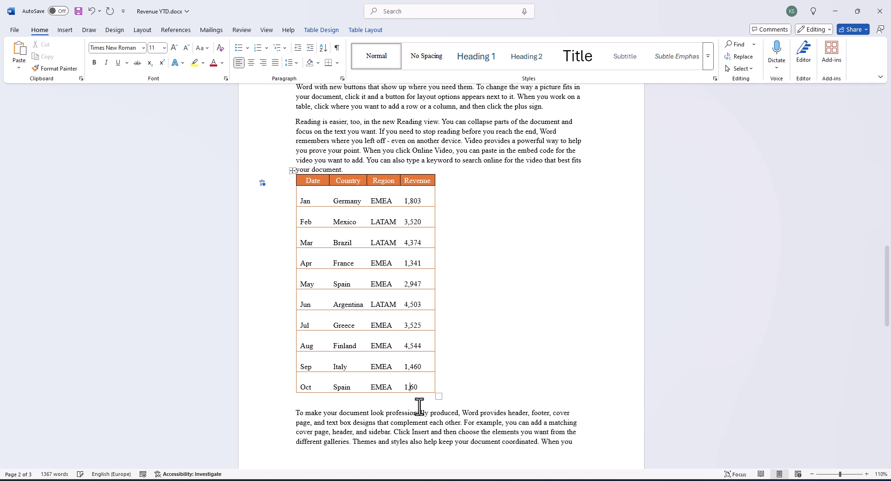
{"action": "type", "text": "200"}
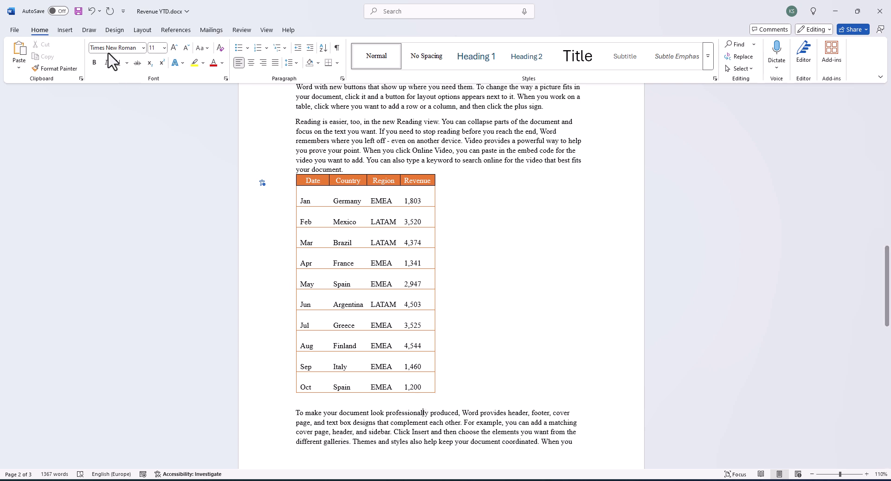
{"action": "left_click", "coordinate": [79, 12]}
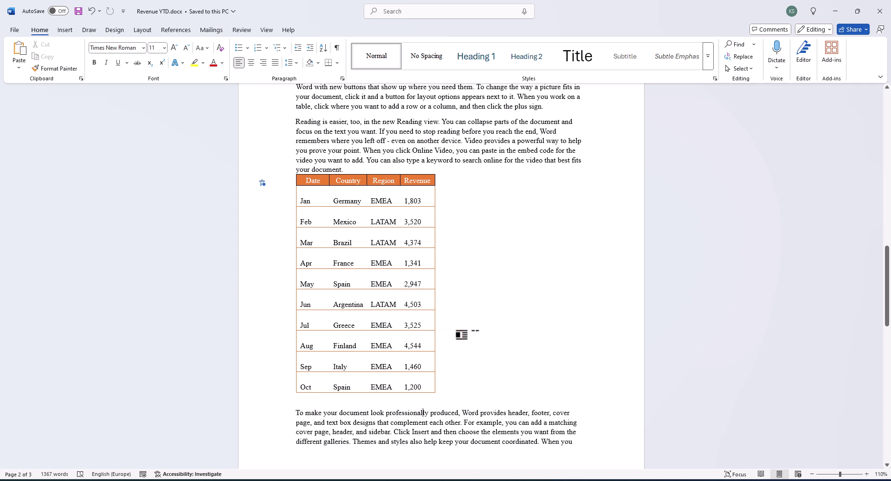
Print all pages with Microsoft Print to PDF, replacing Revenue YTD.pdf in the Import Pdf into Excel - v2 folder, and close the document
{"action": "key", "text": "ctrl+p"}
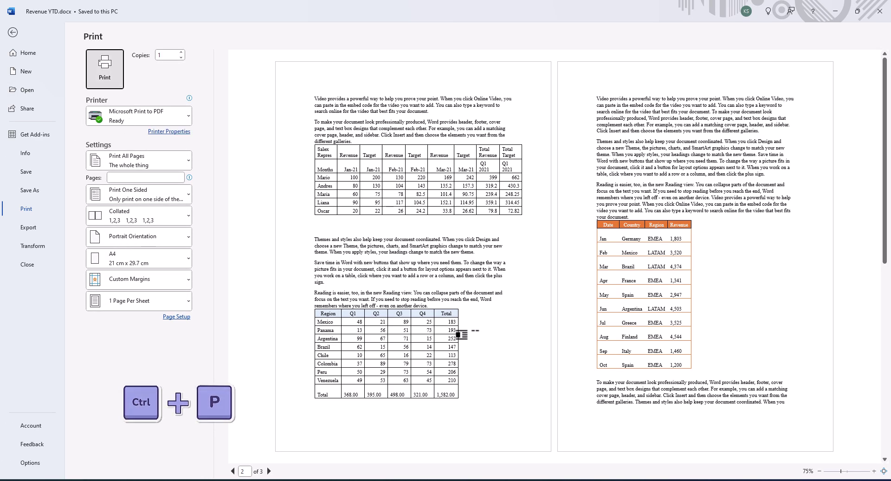
{"action": "key", "text": "ctrl+p"}
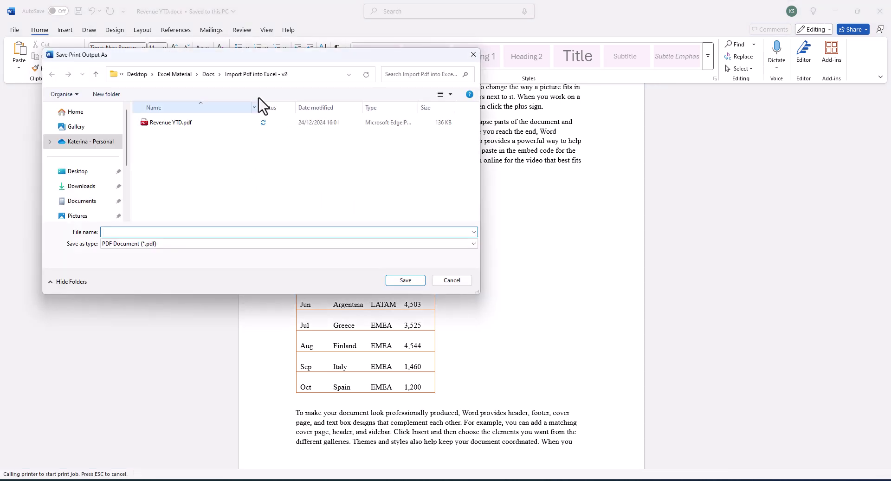
{"action": "left_click", "coordinate": [166, 122]}
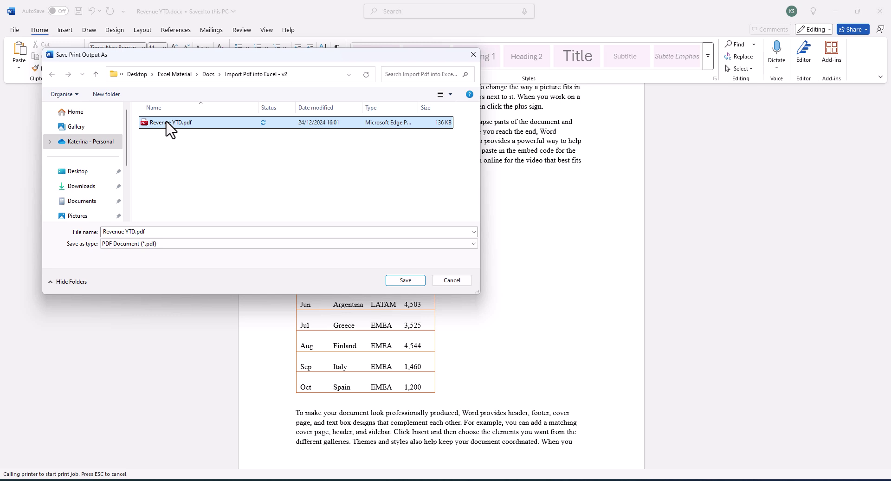
{"action": "left_click", "coordinate": [405, 281]}
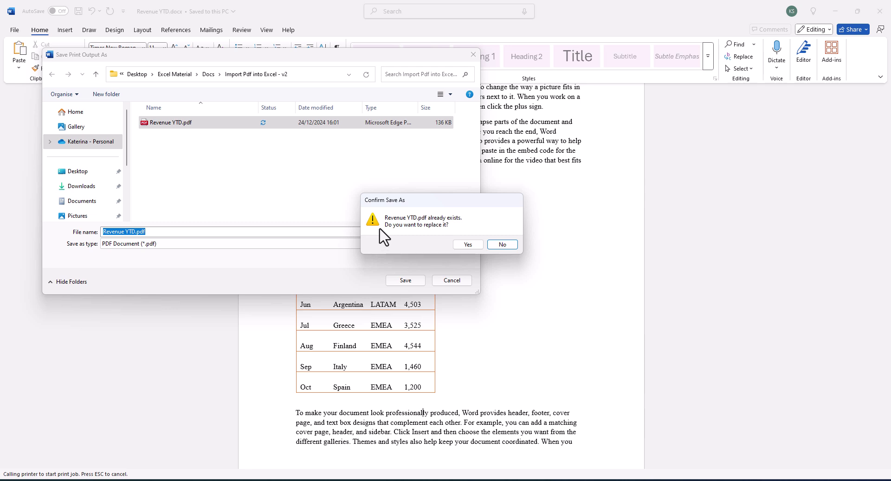
{"action": "left_click", "coordinate": [468, 244]}
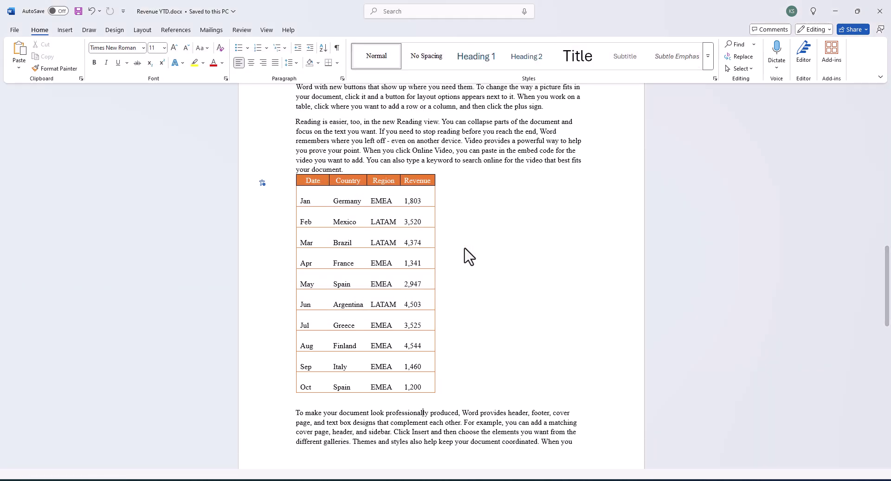
{"action": "left_click", "coordinate": [880, 11]}
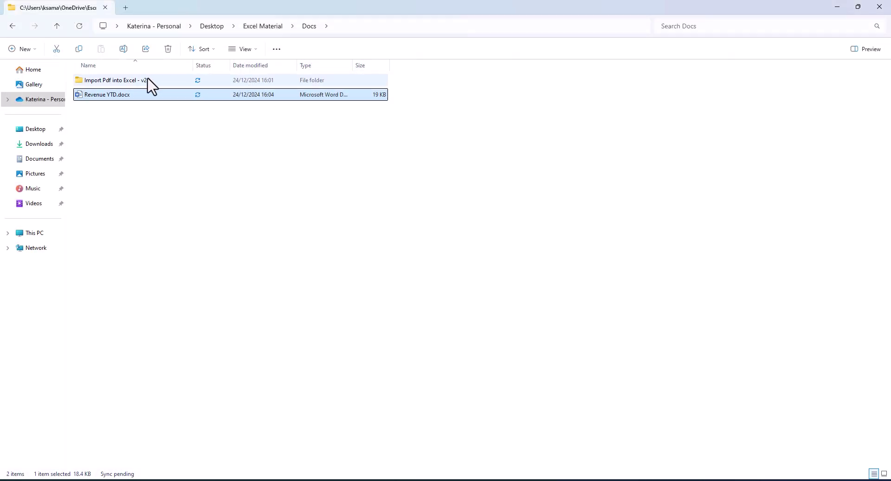
Open the Import Pdf into Excel - v2 folder, switch to the Revenue YTD.xlsx workbook in Excel and refresh all its data sources
{"action": "double_click", "coordinate": [148, 80]}
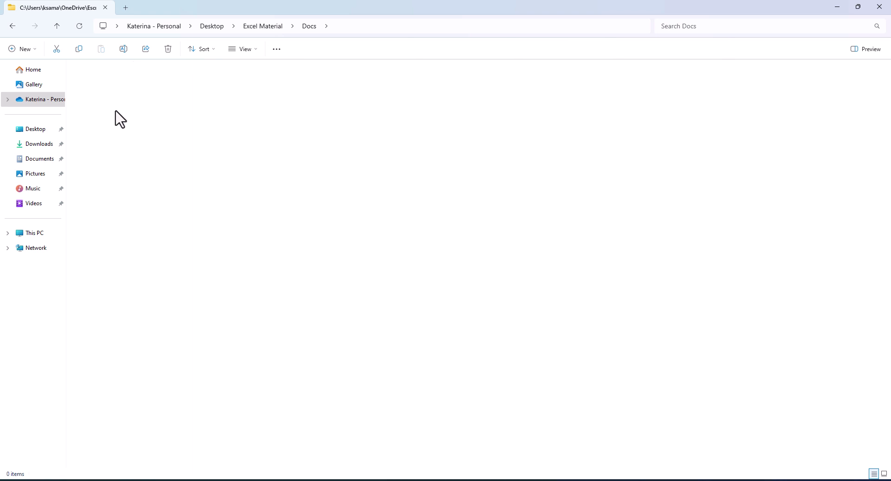
{"action": "double_click", "coordinate": [107, 125]}
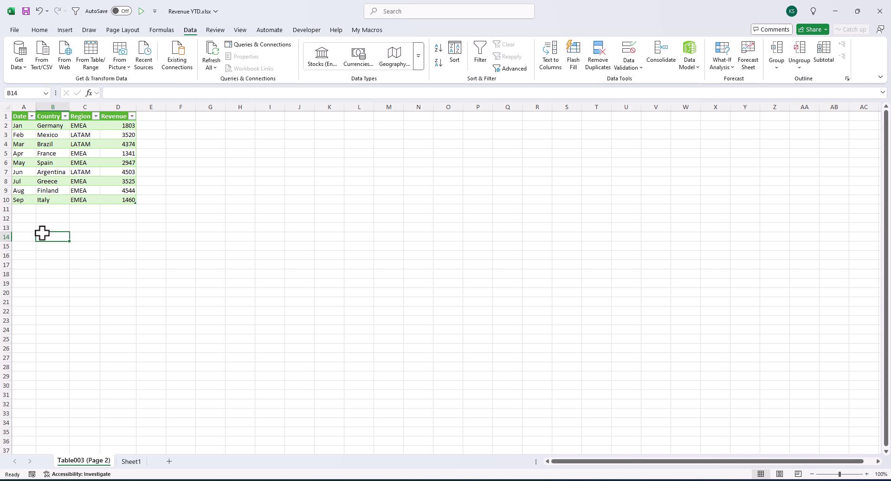
{"action": "left_click", "coordinate": [74, 168]}
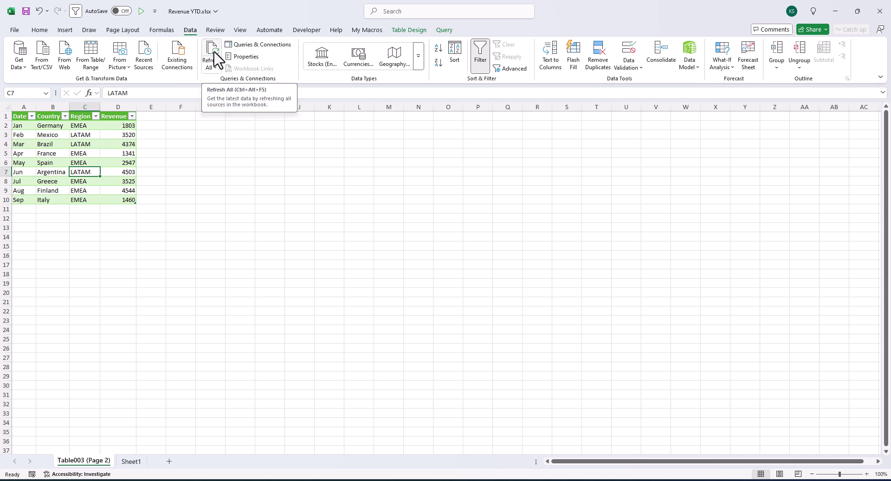
{"action": "left_click", "coordinate": [214, 57]}
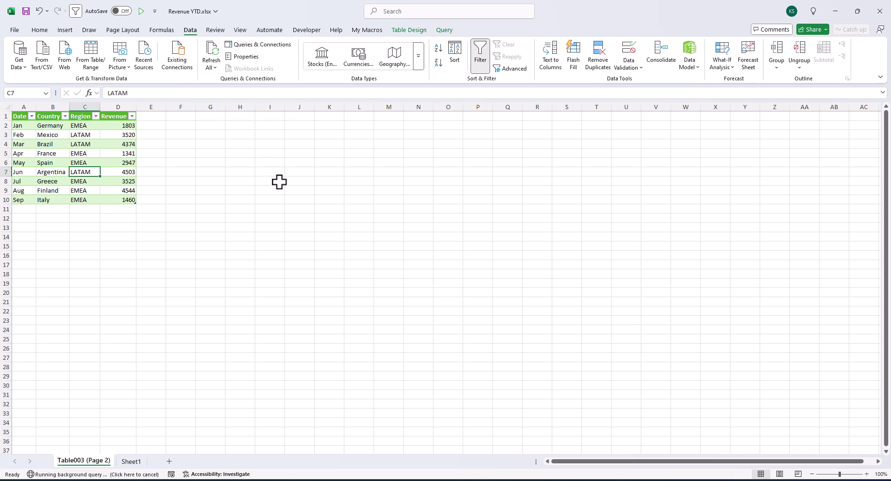